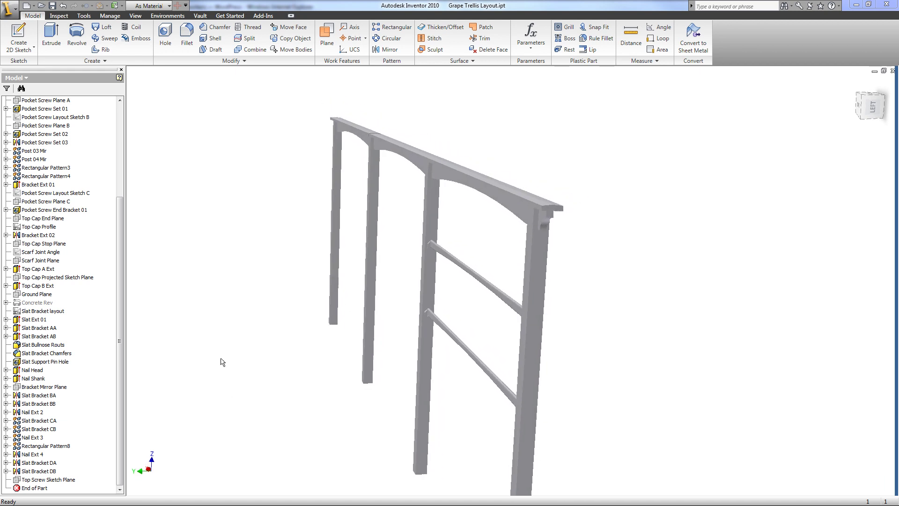
Start a new 2D sketch on the Top Screw Sketch Plane.
click(19, 35)
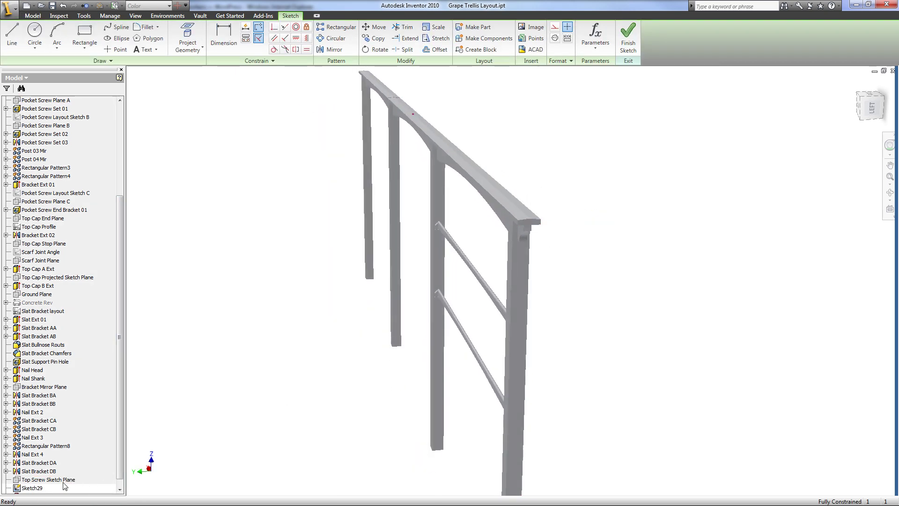
click(46, 480)
key(End)
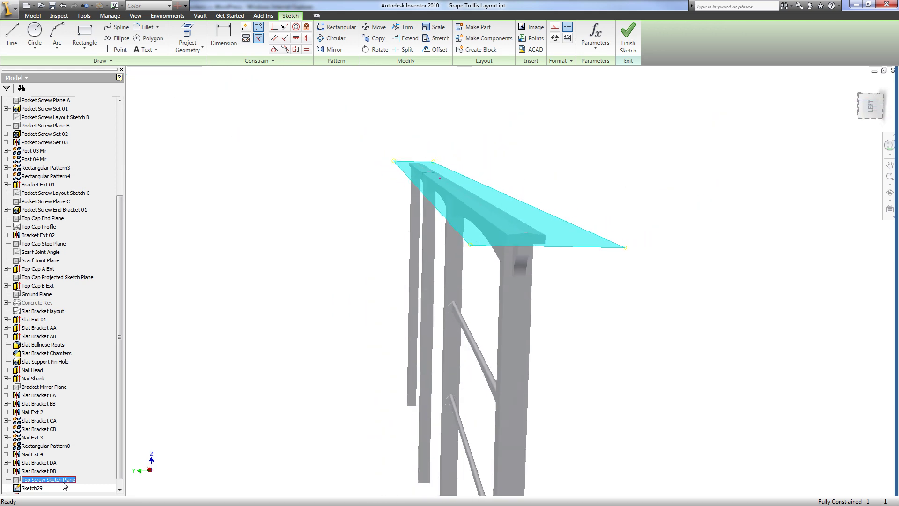
click(356, 327)
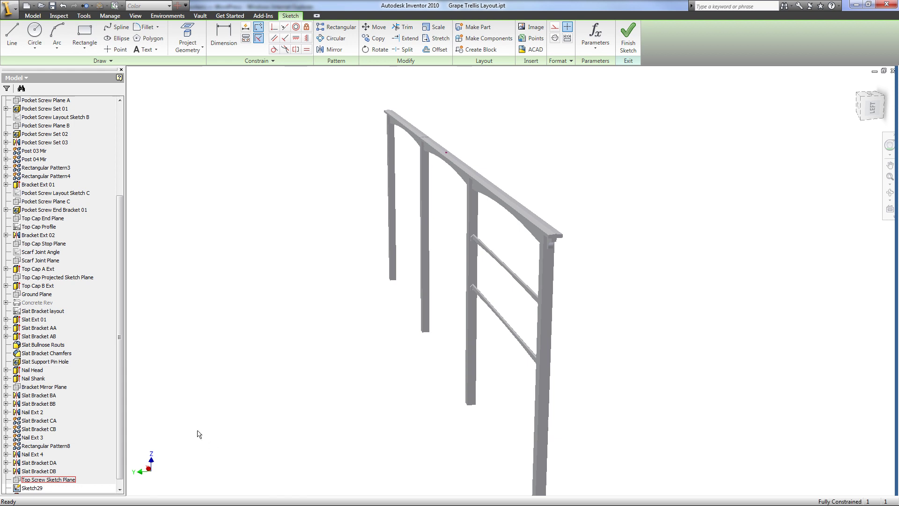
Project the bottom face of the end post beside the slats into the top screw sketch.
click(188, 35)
shift+middle_drag(559, 384, 459, 361)
click(420, 338)
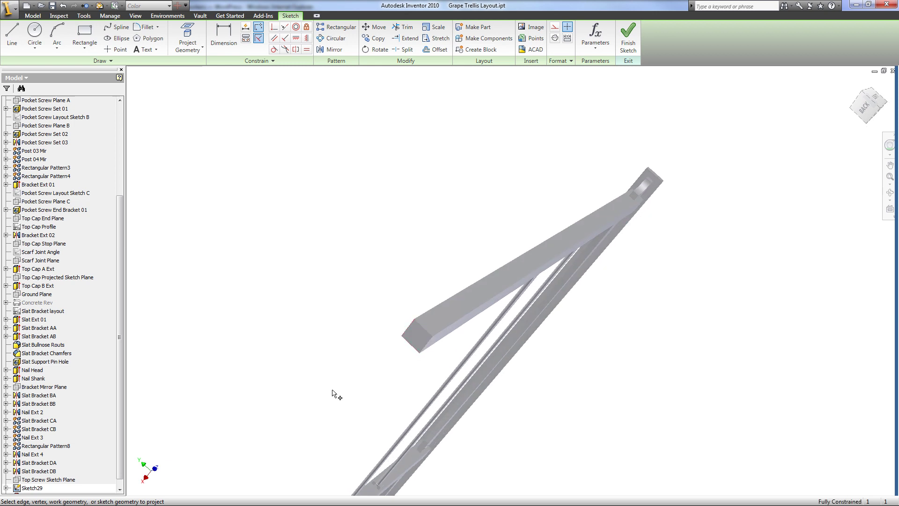
key(F5)
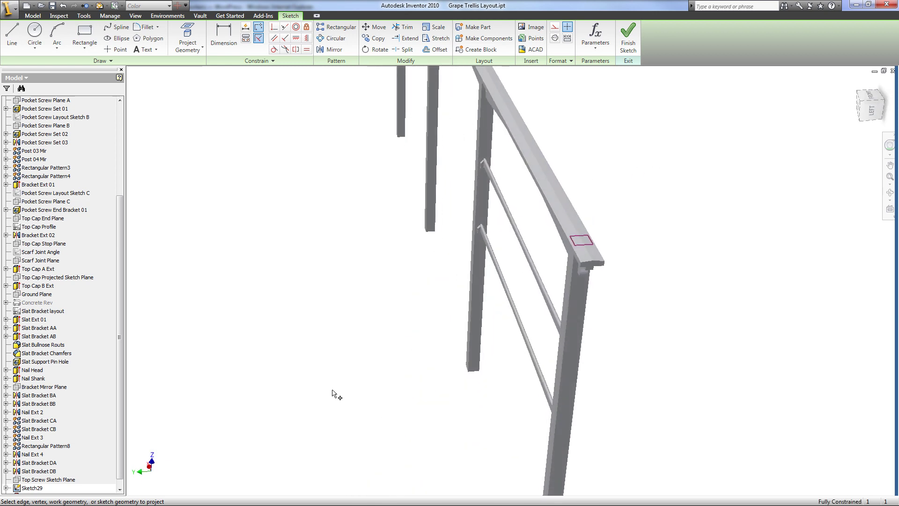
shift+middle_drag(450, 341, 454, 341)
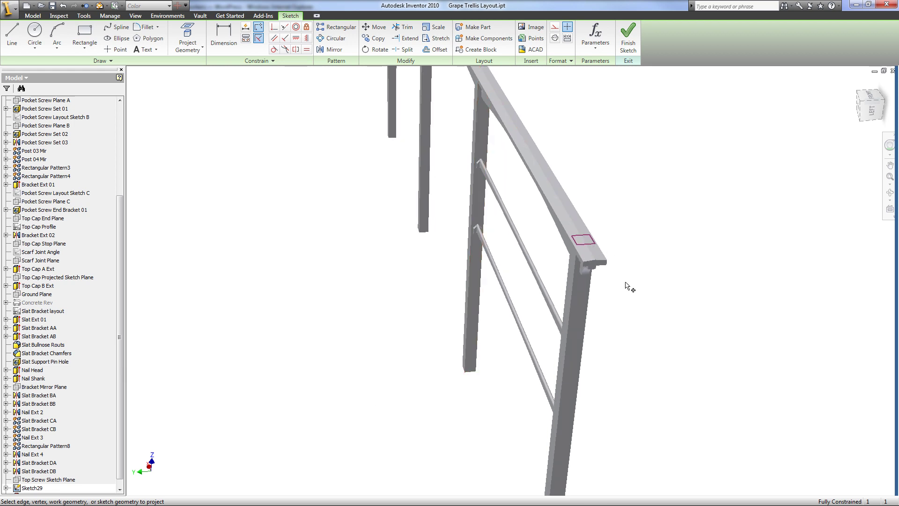
key(F5)
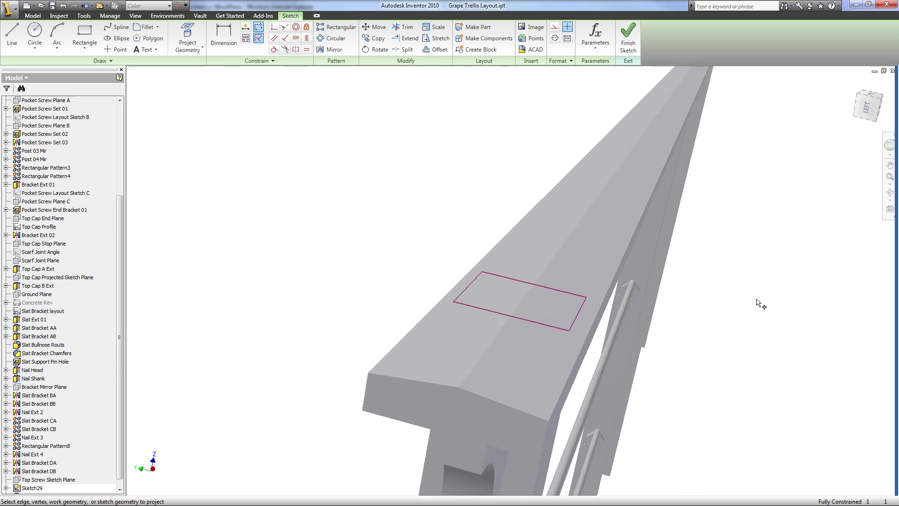
key(F5)
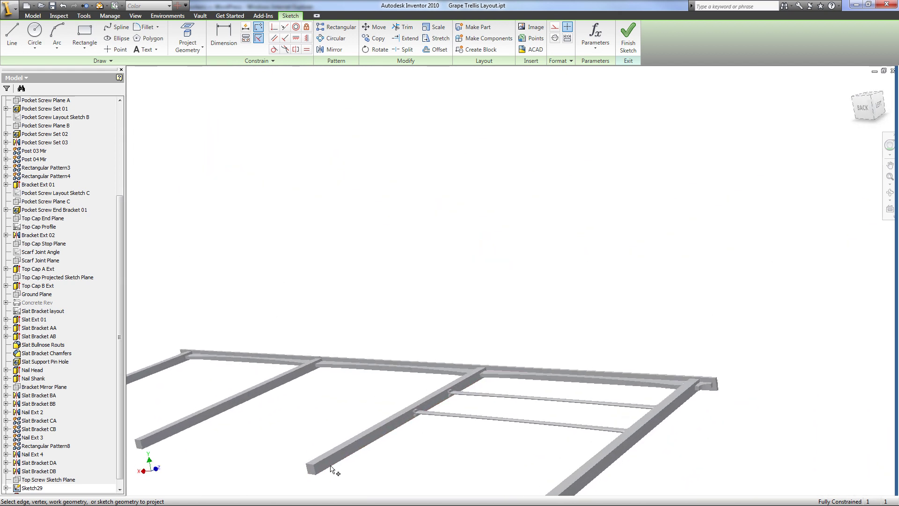
Project the bottom faces of the two middle posts into the top screw sketch.
scroll(331, 469, down, 2)
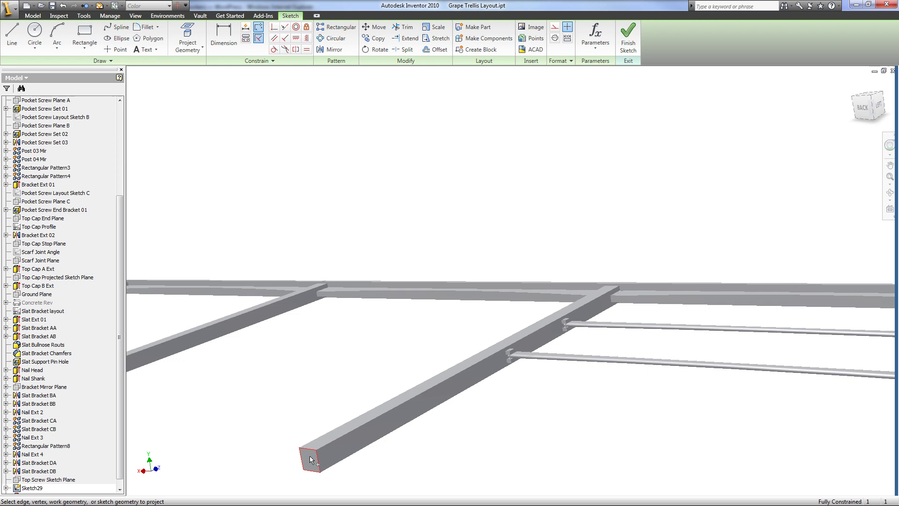
key(F5)
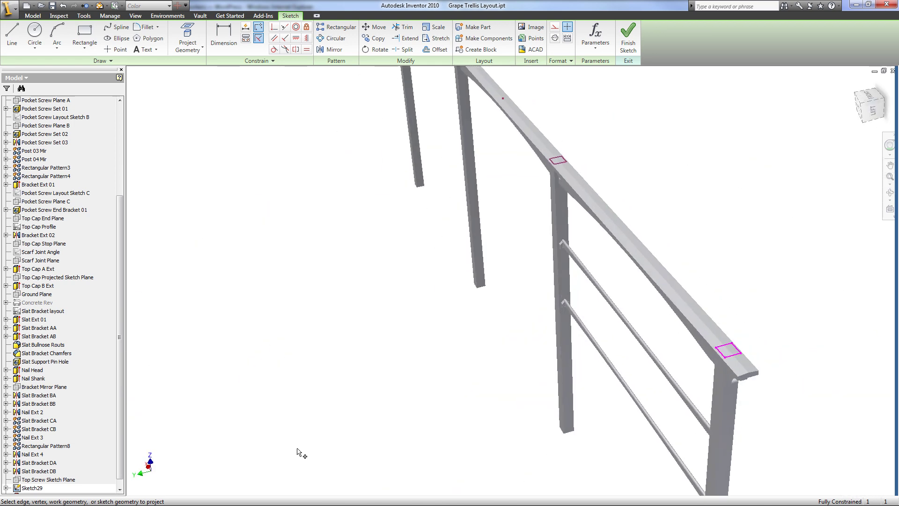
key(F5)
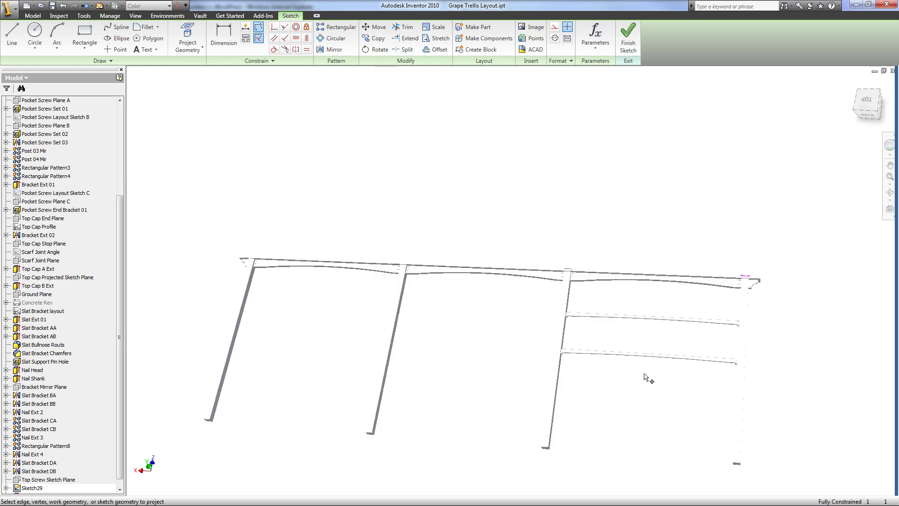
scroll(421, 436, down, 5)
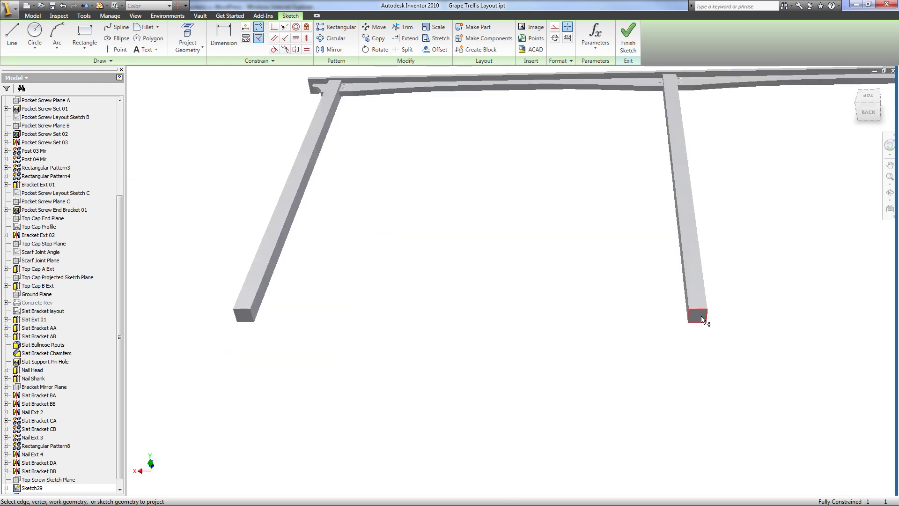
key(F5)
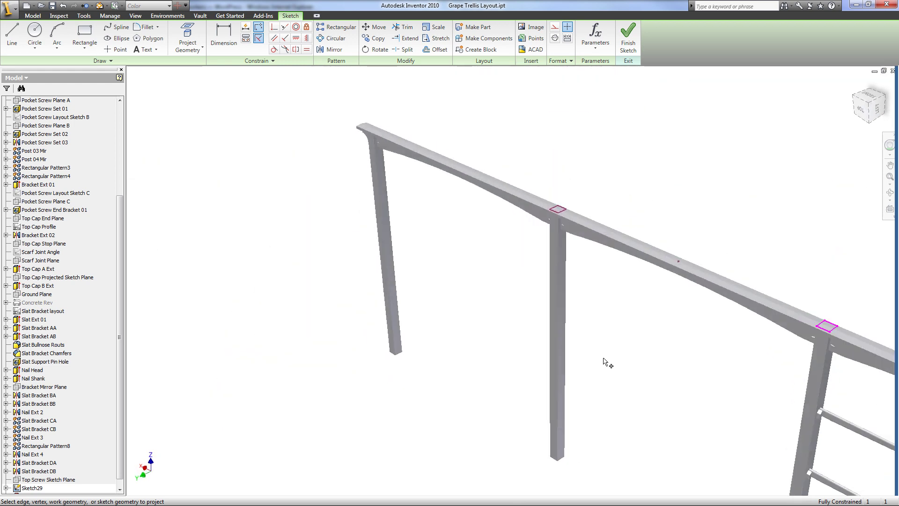
scroll(632, 371, up, 3)
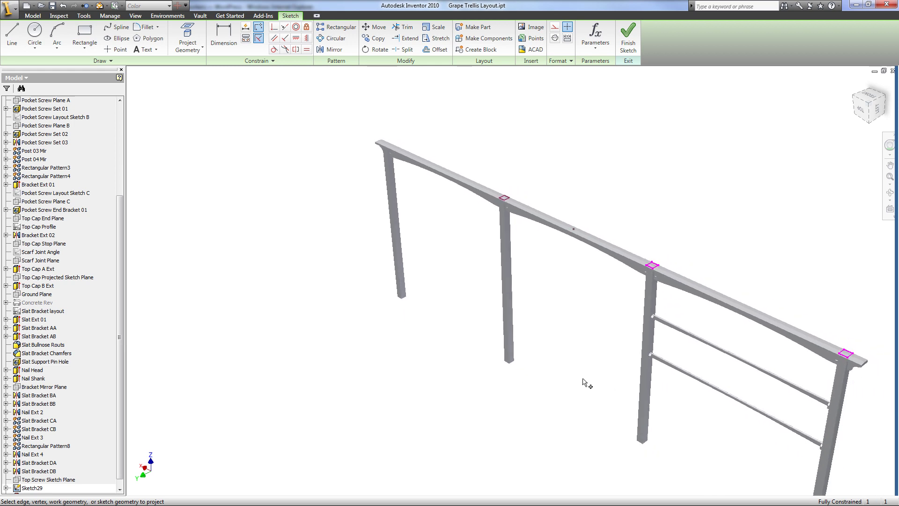
Project the bottom face of the end post farthest from the slats into the top screw sketch.
shift+middle_drag(583, 378, 521, 346)
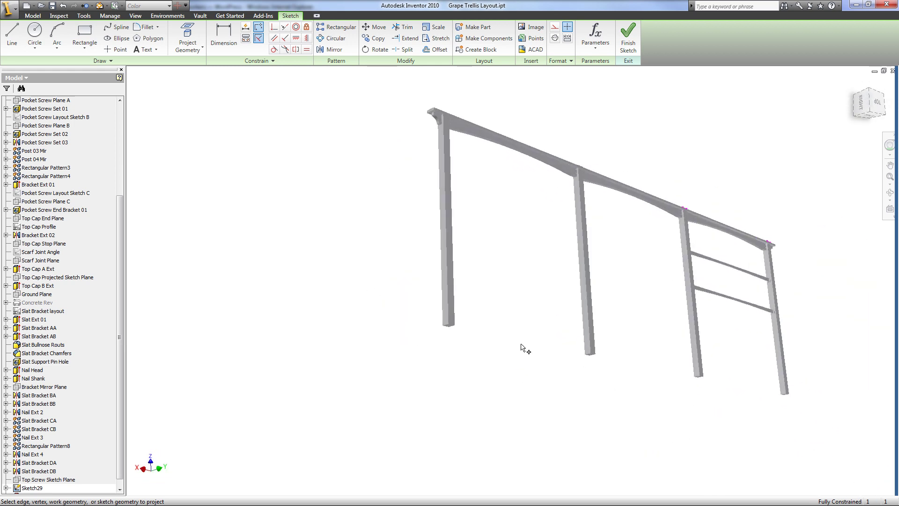
scroll(499, 328, down, 4)
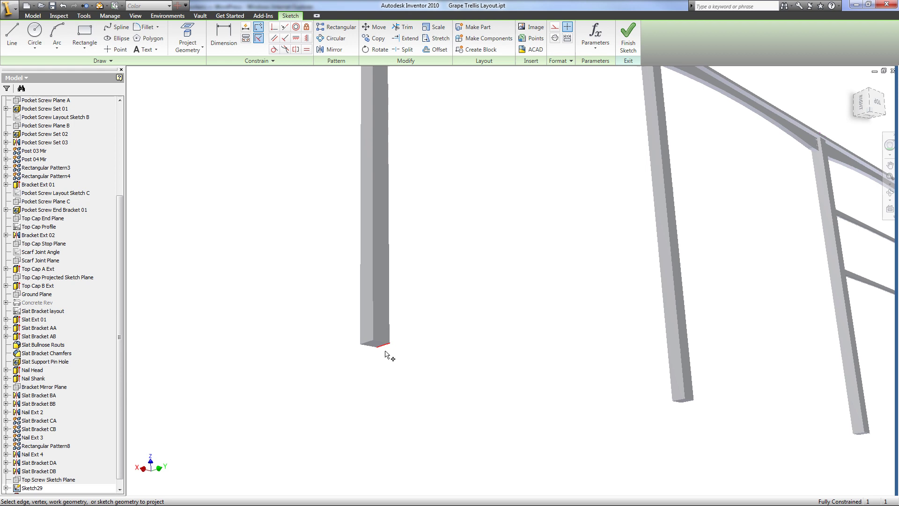
key(F5)
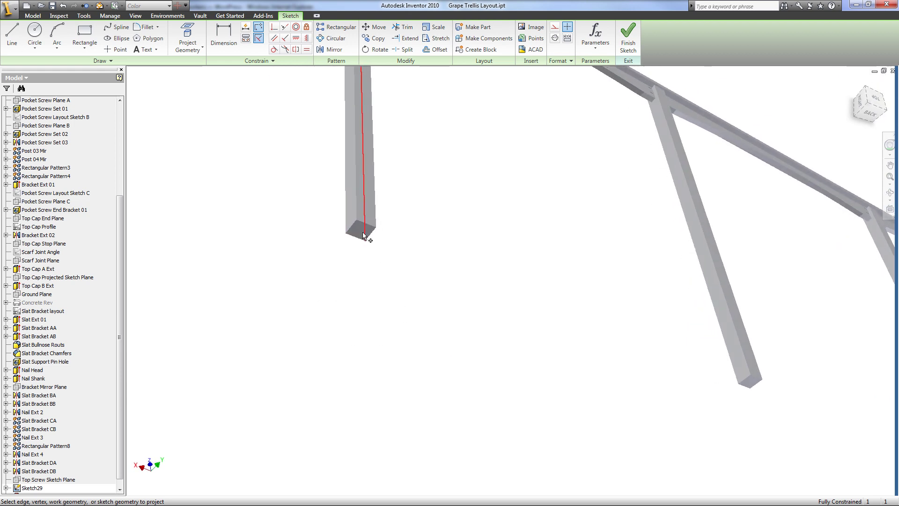
key(F5)
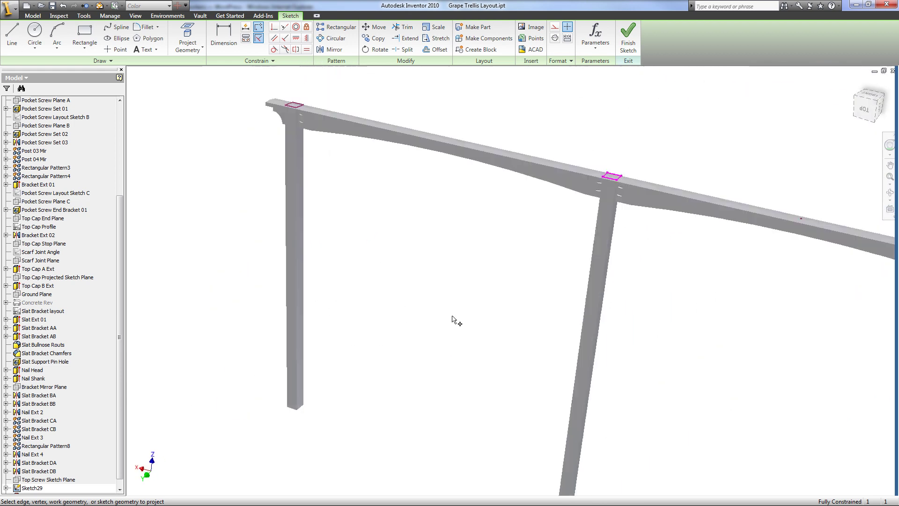
key(F5)
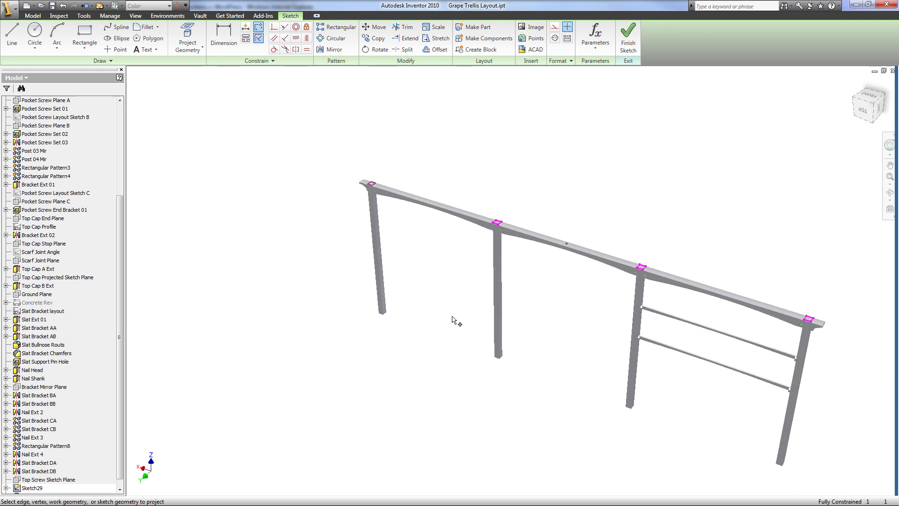
Project the underside faces of both top cap sections into the top screw sketch.
key(F5)
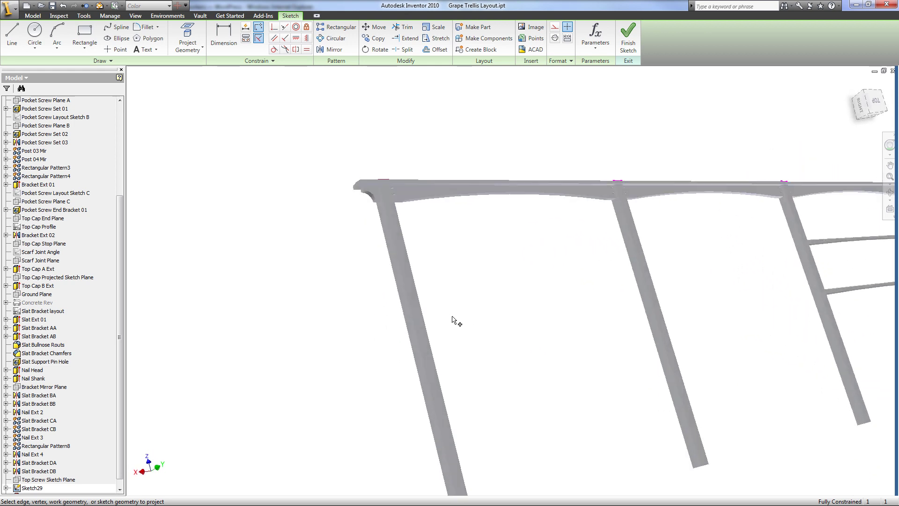
key(F5)
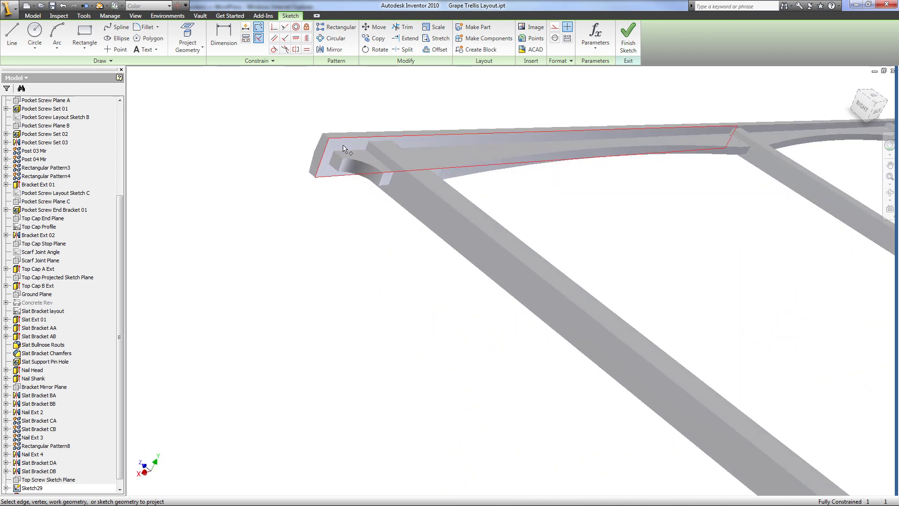
click(344, 149)
key(F5)
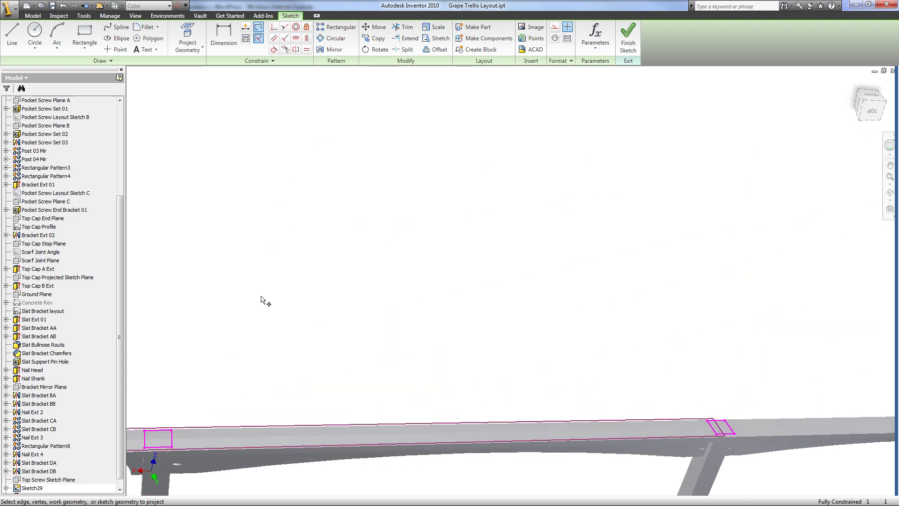
key(F5)
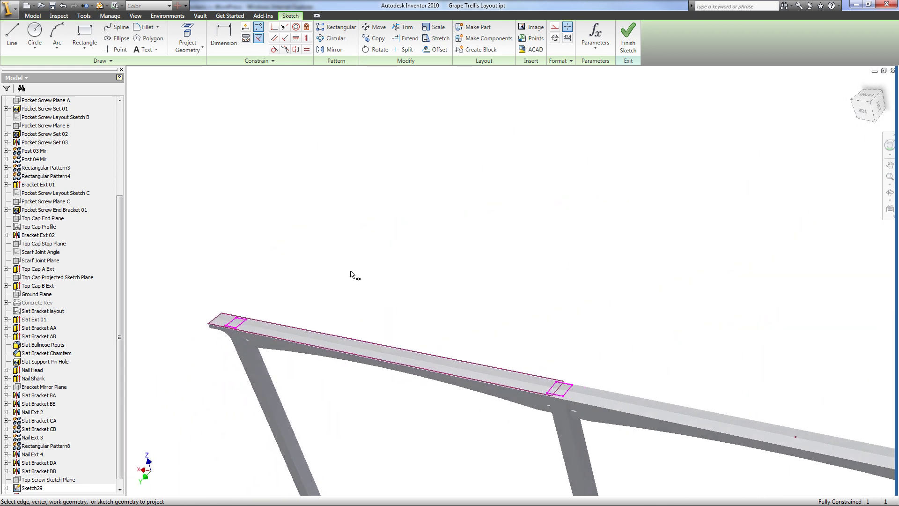
key(F5)
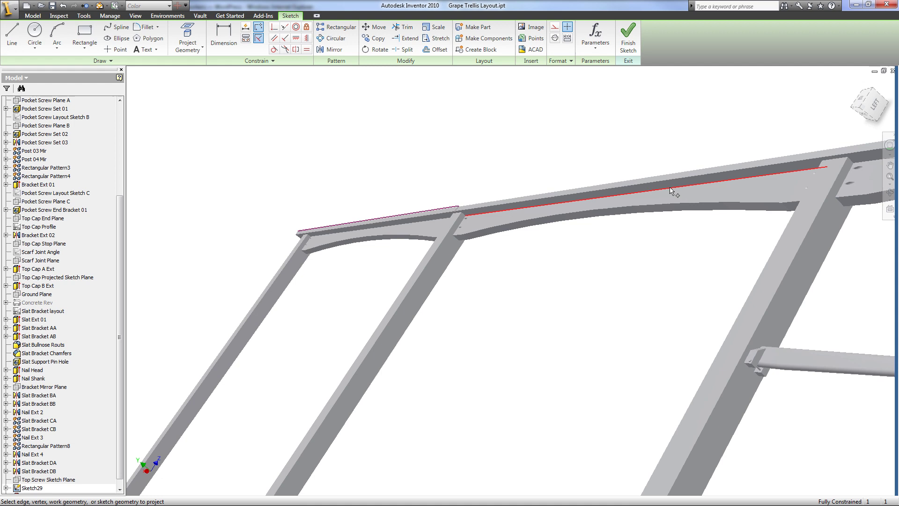
key(F5)
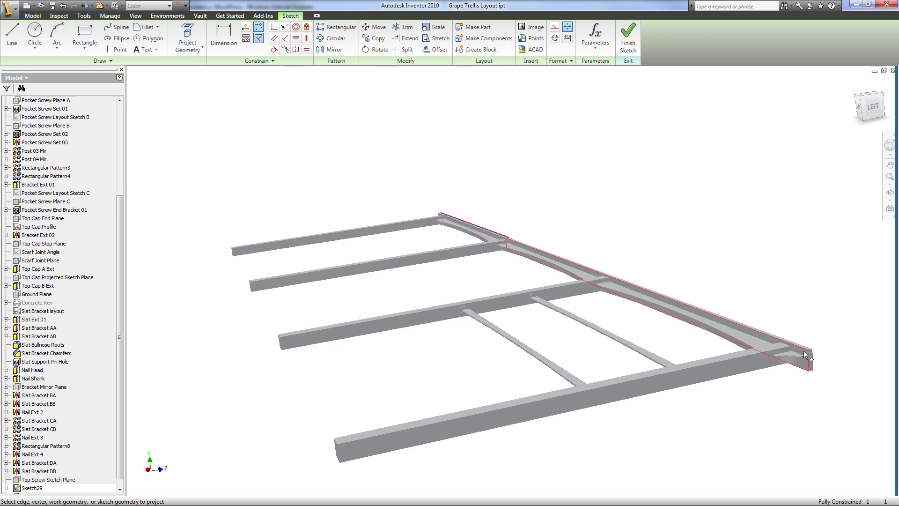
click(804, 352)
key(F5)
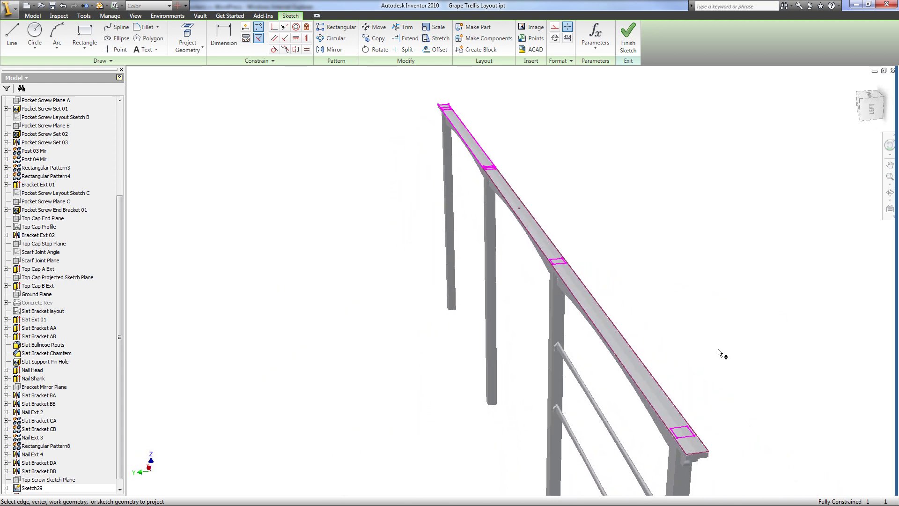
Finish the top screw sketch and delete it from the part.
right_click(252, 428)
click(276, 430)
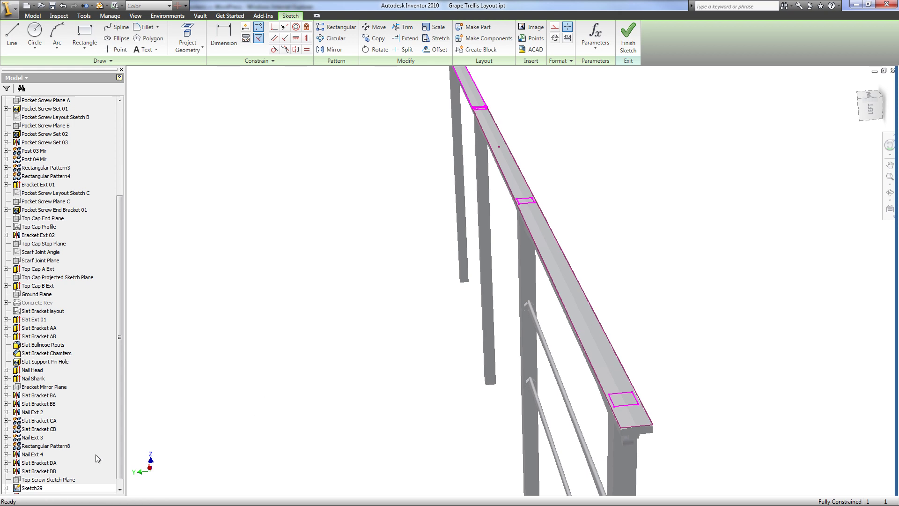
scroll(122, 443, down, 1)
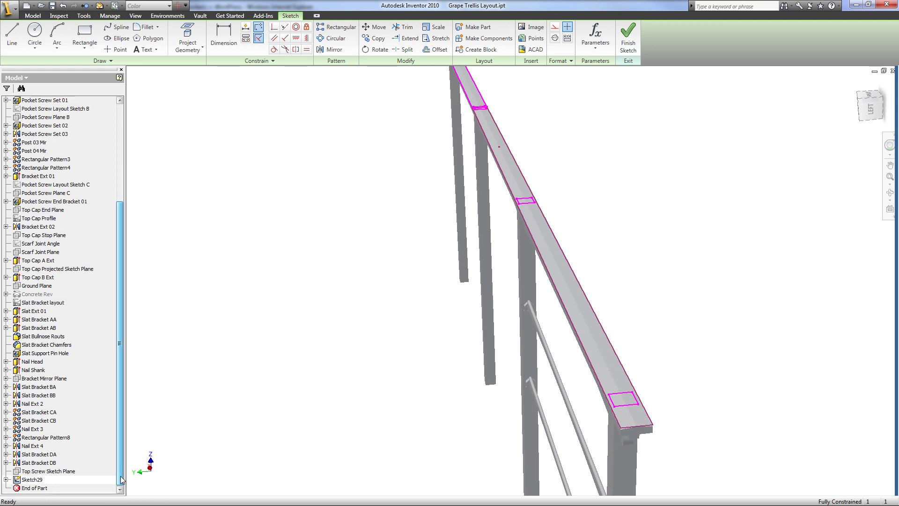
right_click(224, 406)
click(260, 165)
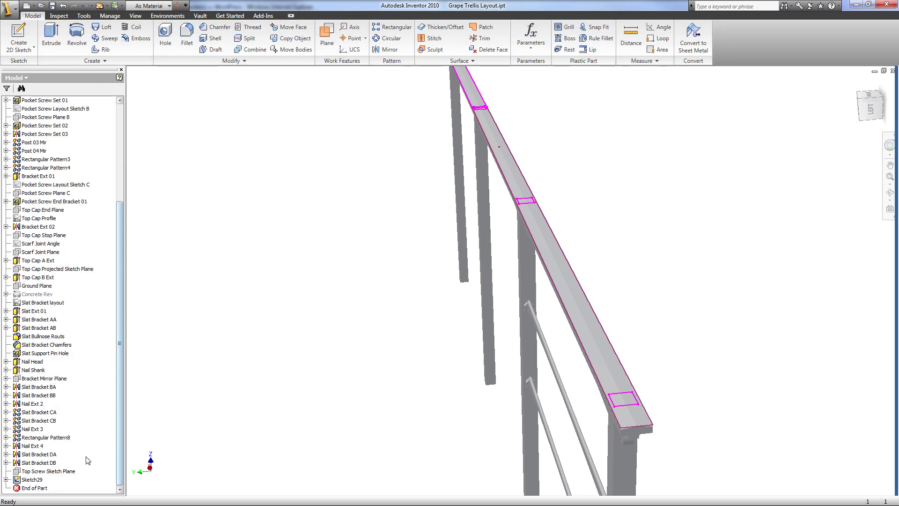
right_click(40, 483)
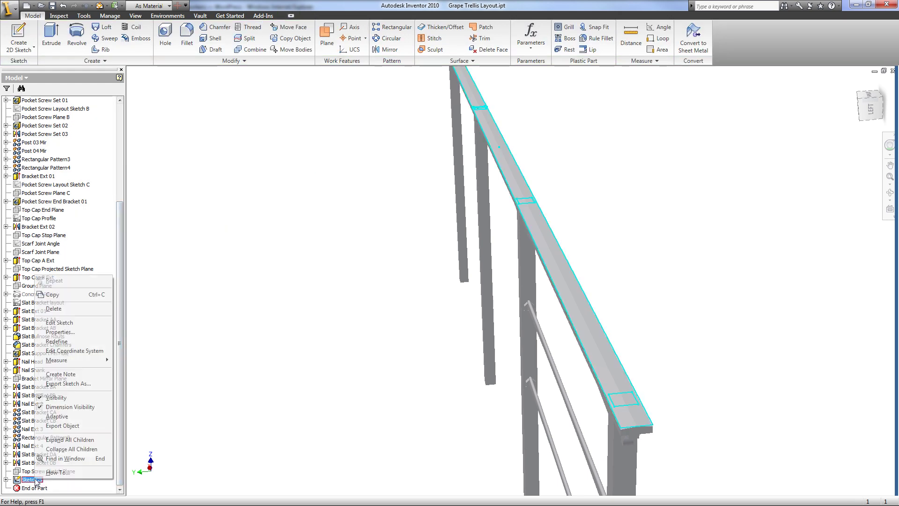
click(54, 309)
scroll(233, 196, up, 1)
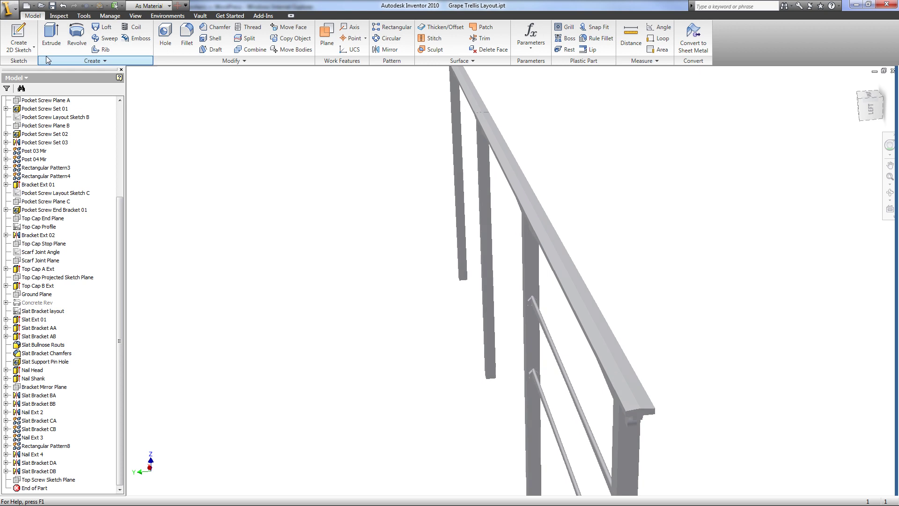
Start a new sketch on the Top Screw Sketch Plane and project the bottom end of the end post beside the slats.
click(19, 36)
click(50, 481)
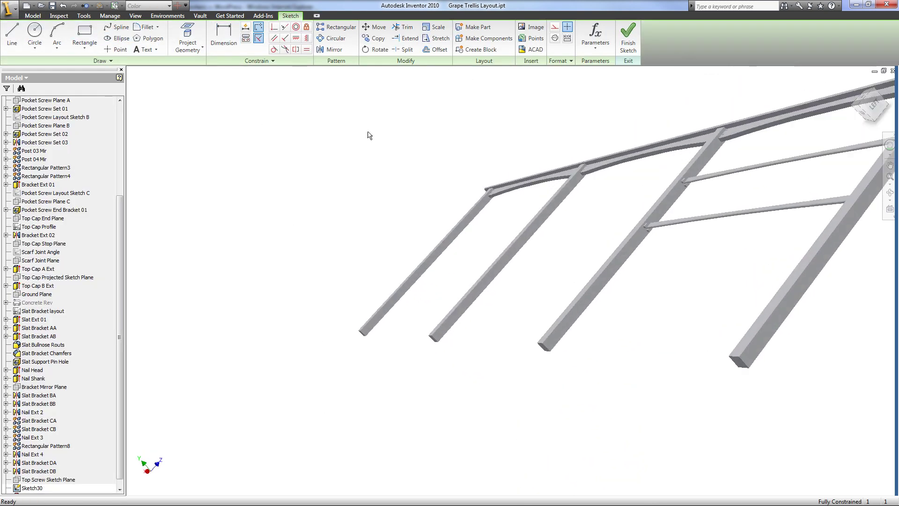
click(190, 36)
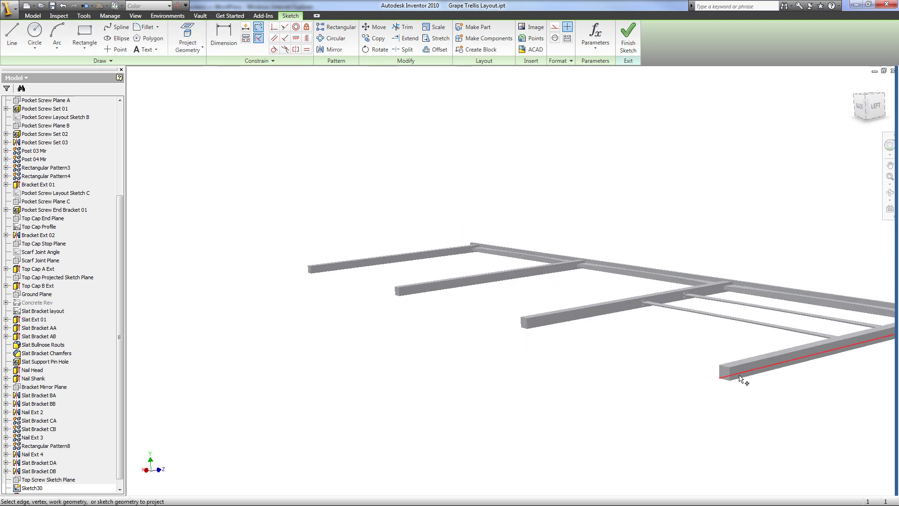
scroll(742, 378, up, 3)
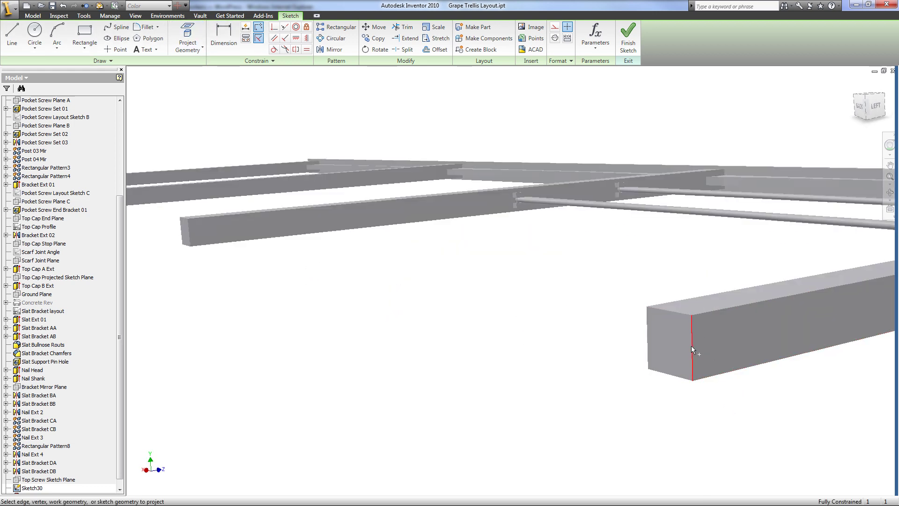
click(664, 375)
scroll(664, 374, down, 3)
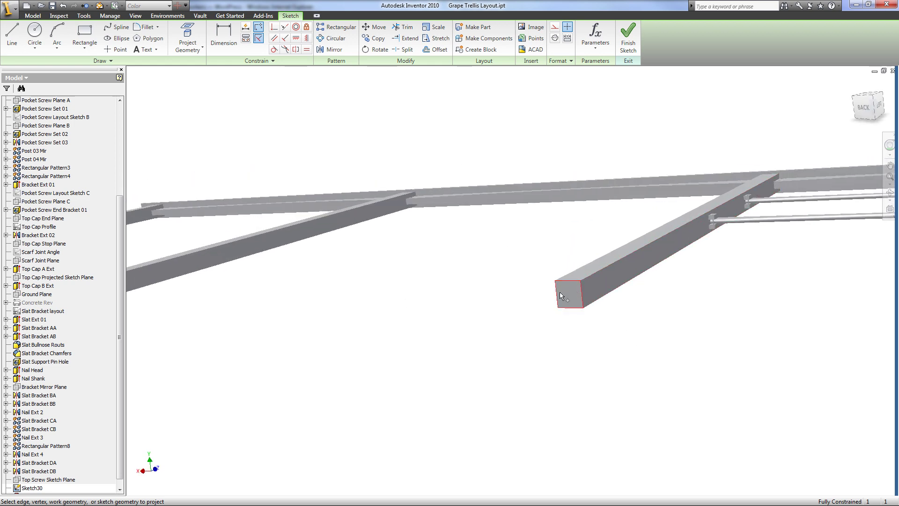
Project the bottom ends of the remaining posts into the top screw sketch and end the projection.
shift+middle_drag(571, 313, 242, 327)
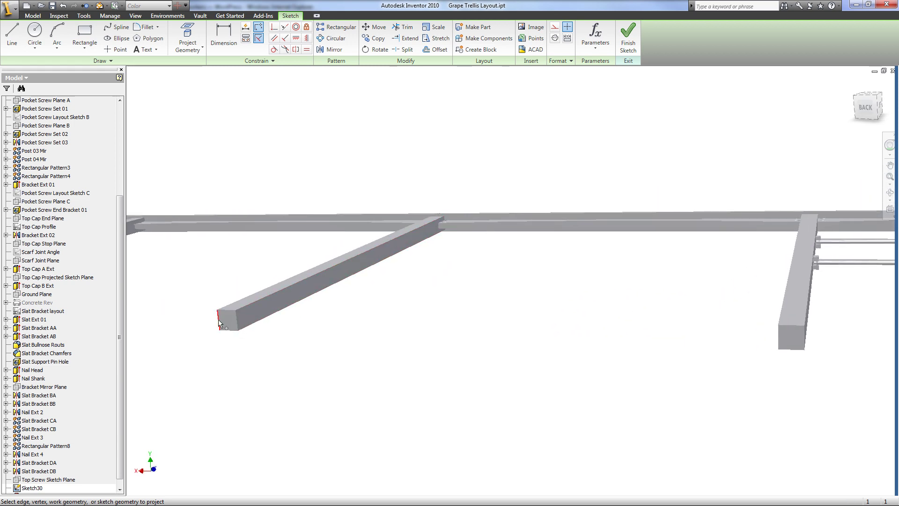
click(231, 331)
scroll(461, 355, up, 5)
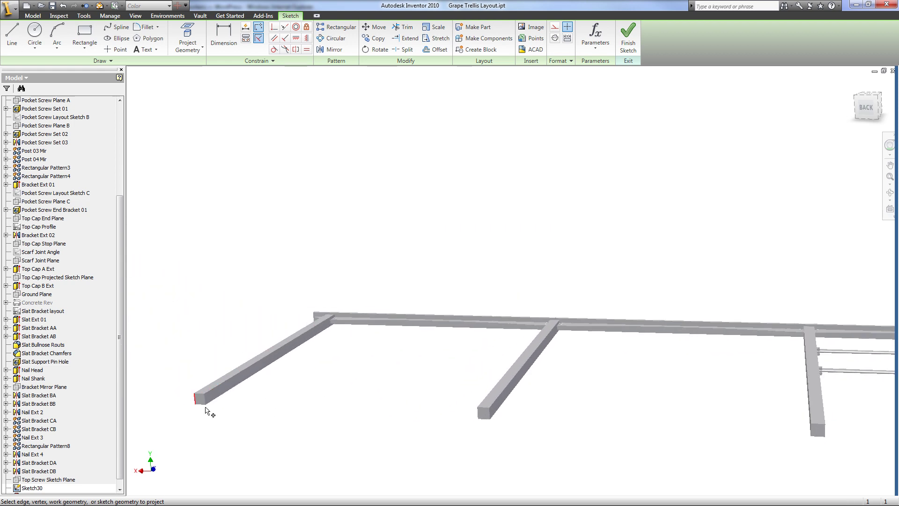
scroll(206, 408, down, 5)
click(224, 377)
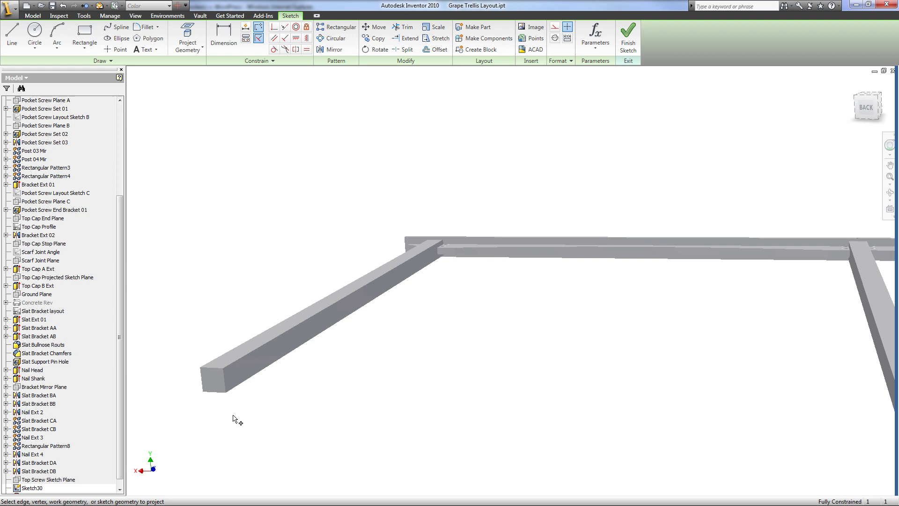
shift+middle_drag(234, 417, 578, 382)
scroll(577, 381, up, 4)
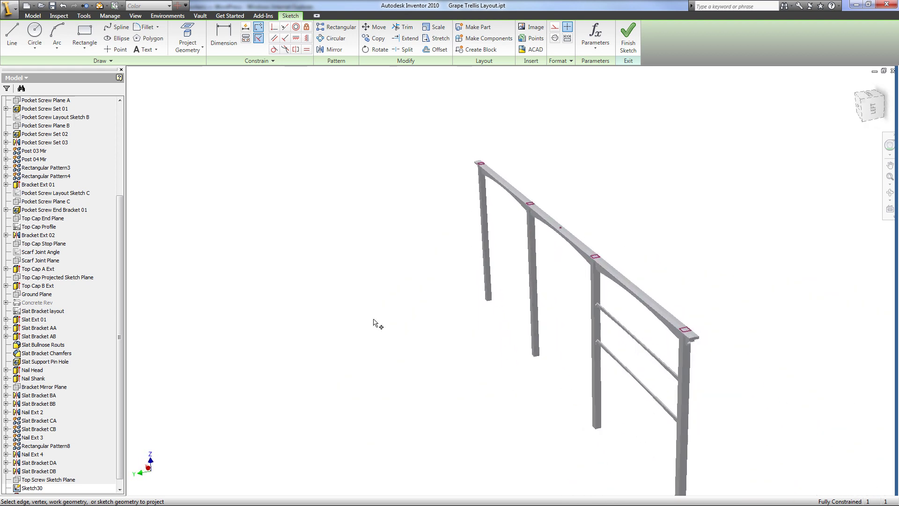
scroll(730, 318, up, 5)
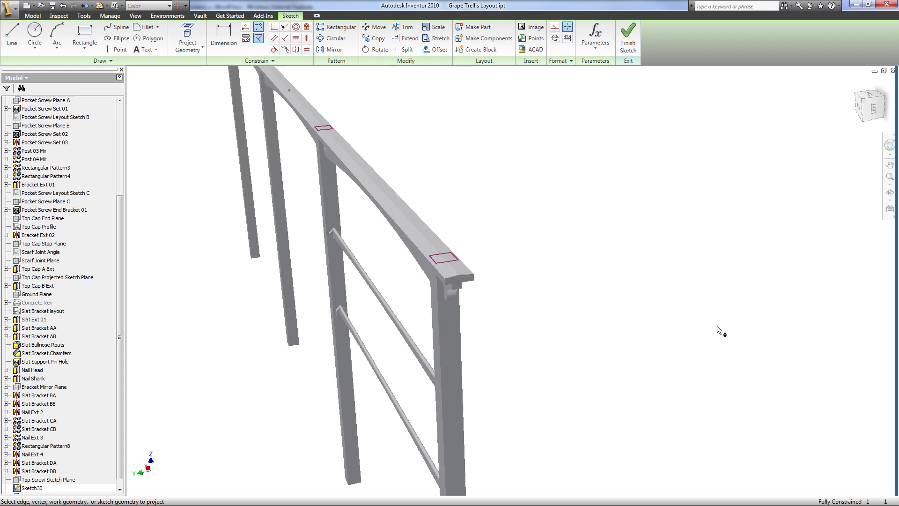
shift+middle_drag(713, 333, 665, 328)
right_click(570, 217)
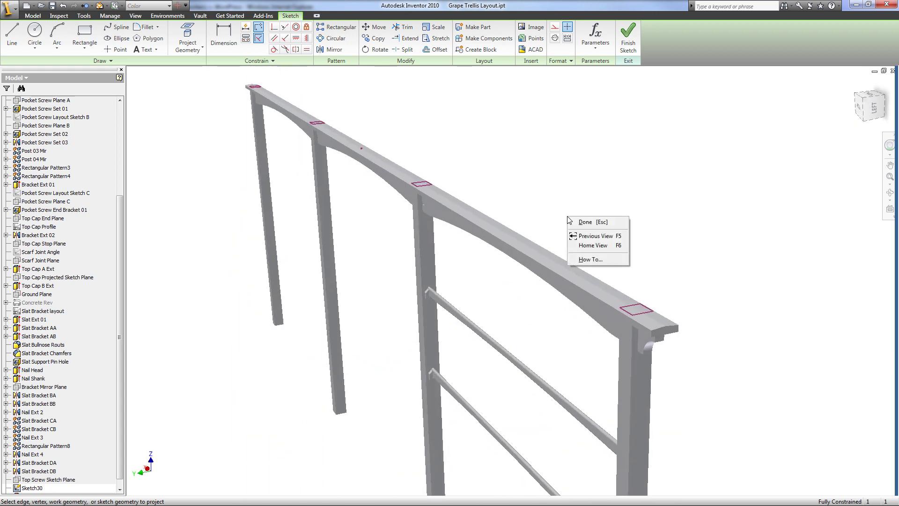
click(603, 224)
shift+middle_drag(480, 197, 484, 196)
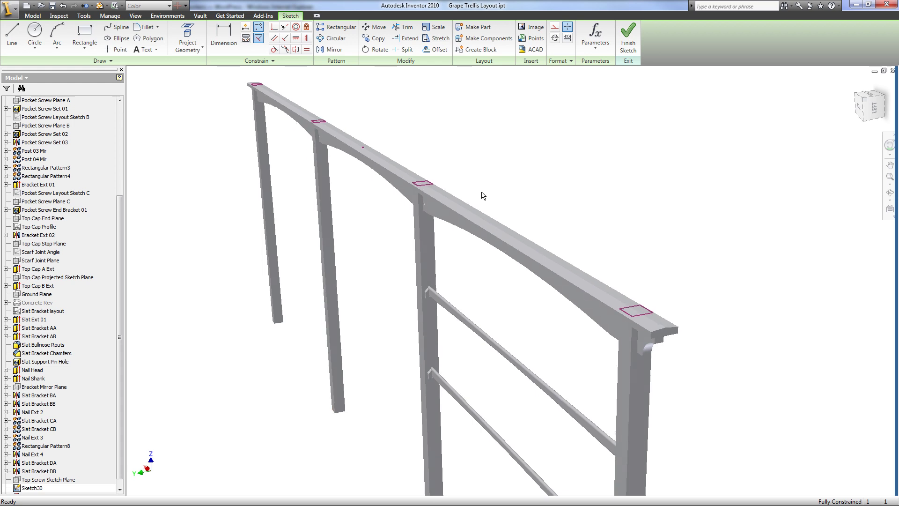
Finish the sketch holding the projected post outlines and delete it from the part.
right_click(495, 173)
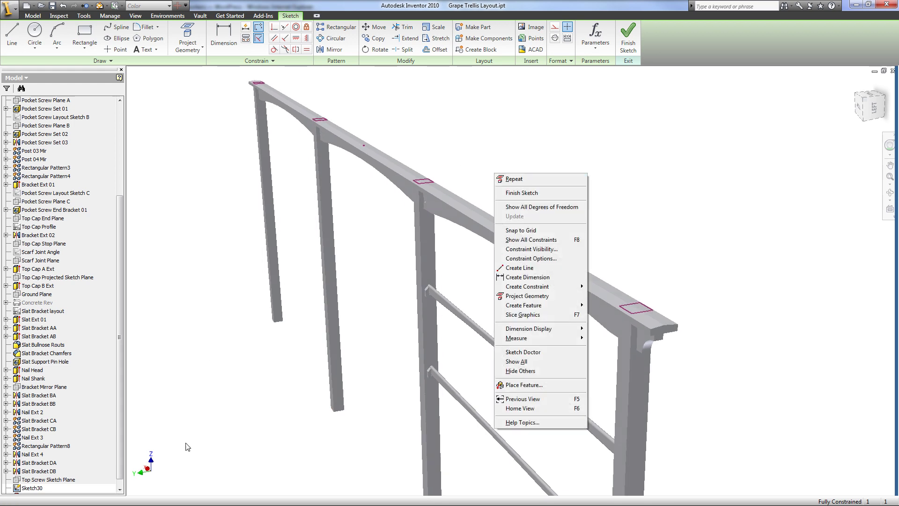
click(177, 452)
right_click(196, 359)
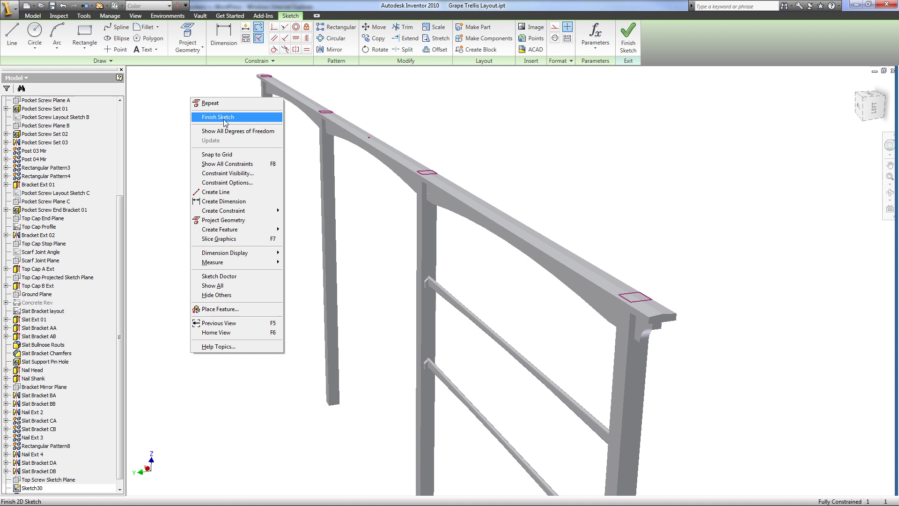
click(223, 117)
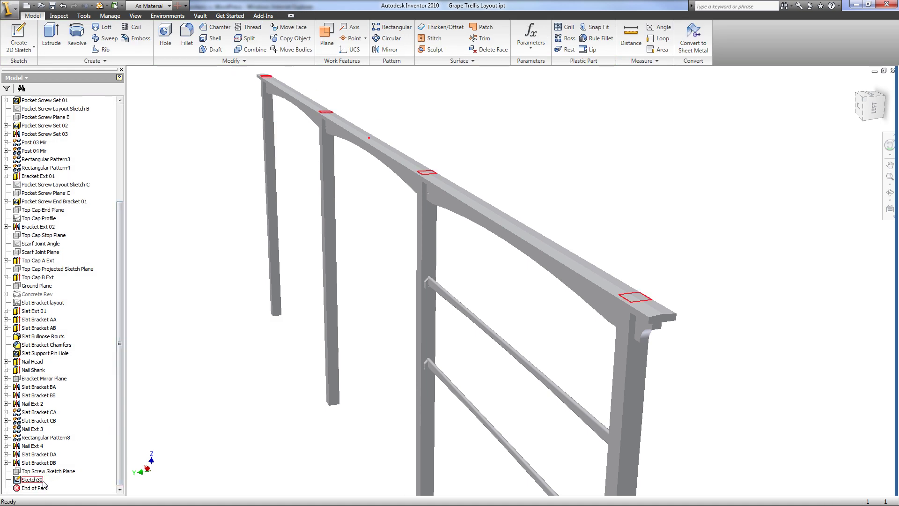
right_click(43, 483)
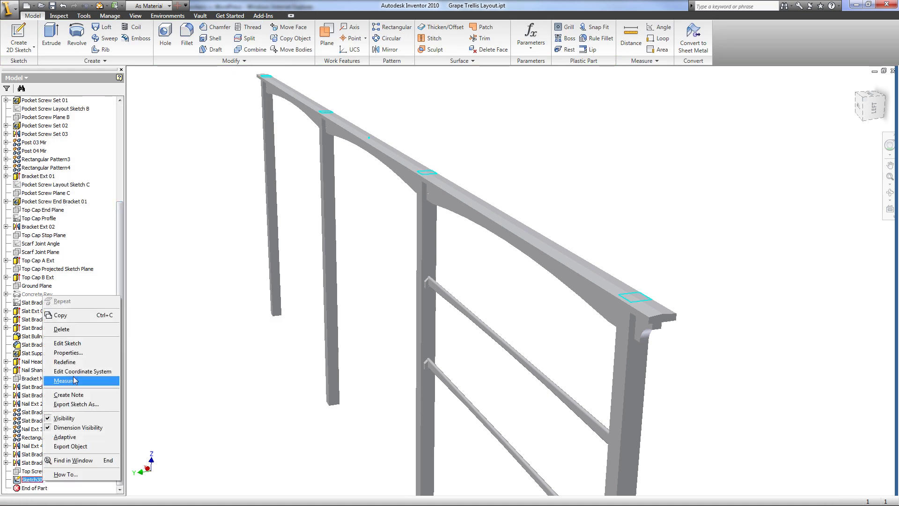
click(68, 333)
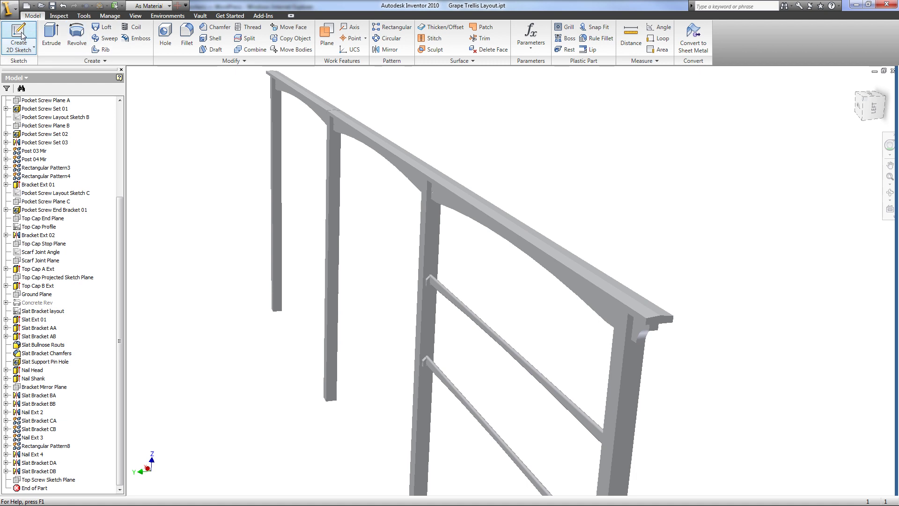
Create another sketch on the Top Screw Sketch Plane and project the bottom face of the end post beside the slats.
click(28, 52)
click(71, 478)
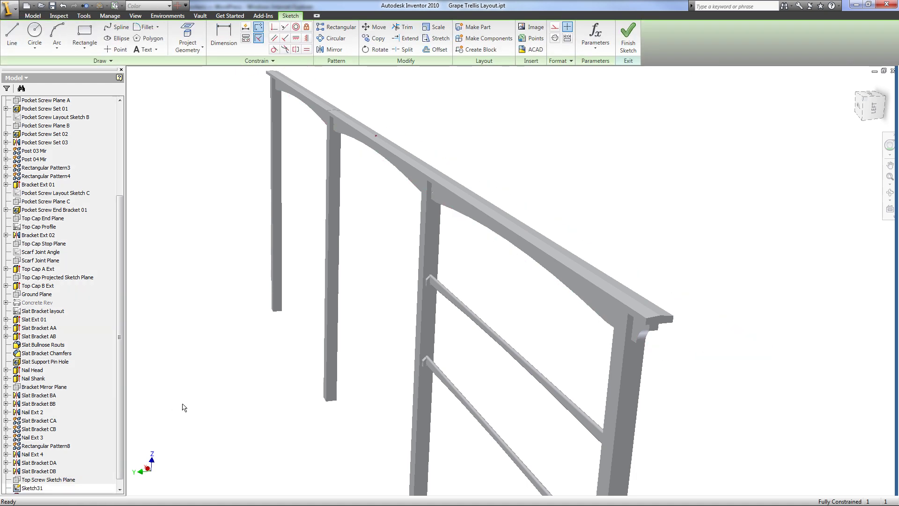
click(187, 38)
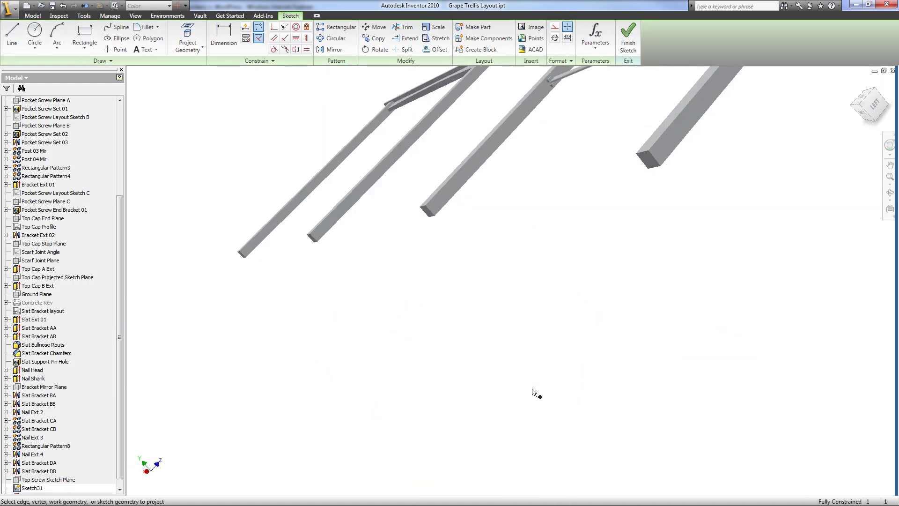
click(698, 182)
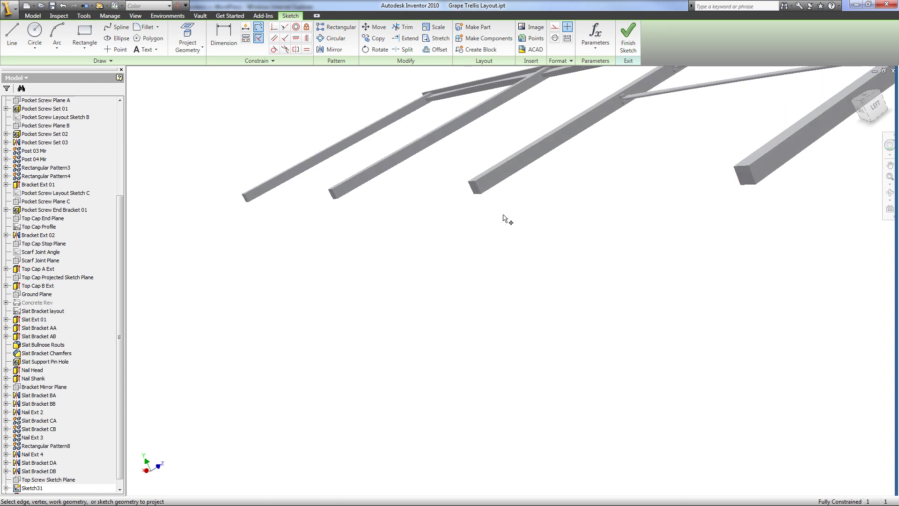
Project the bottom faces of the other three posts into the new sketch and end the projection.
click(548, 198)
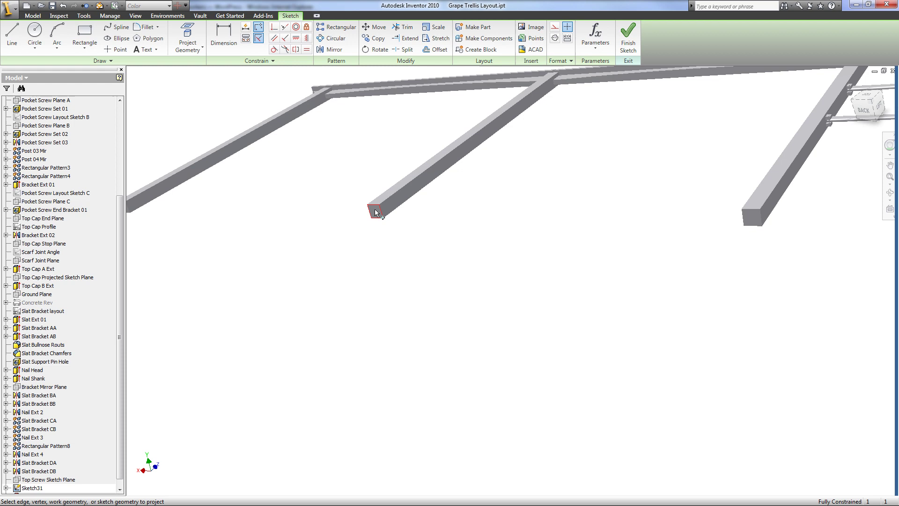
click(375, 214)
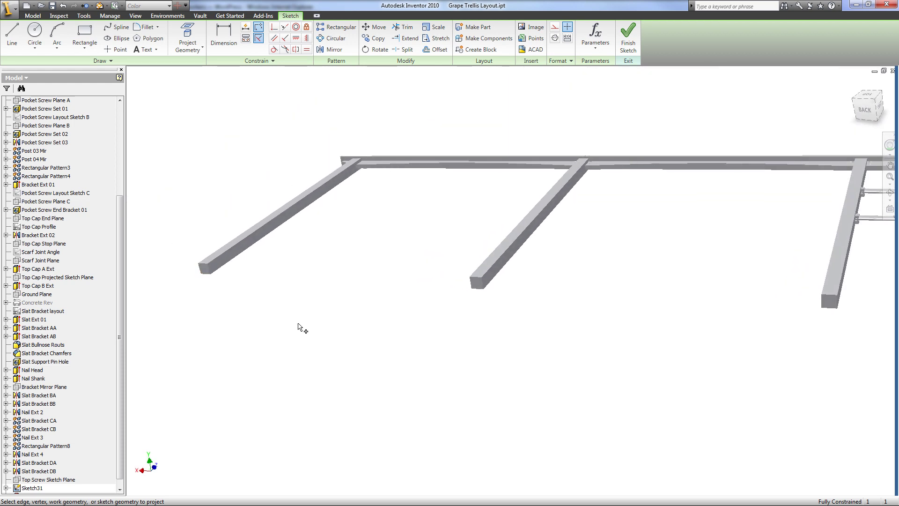
key(F6)
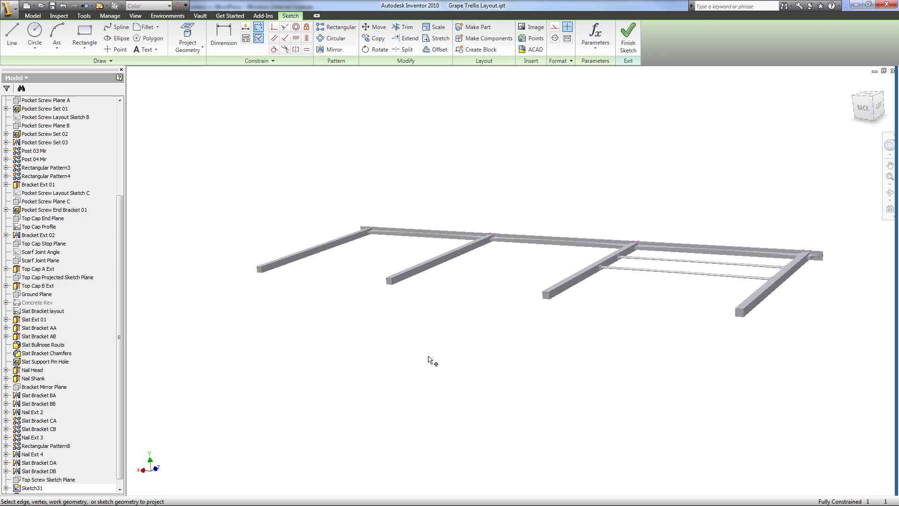
key(F5)
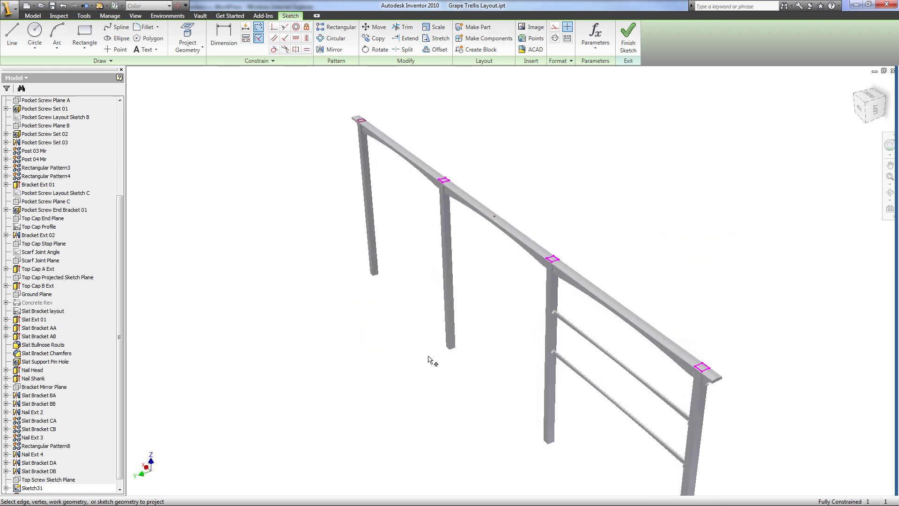
key(F5)
right_click(325, 281)
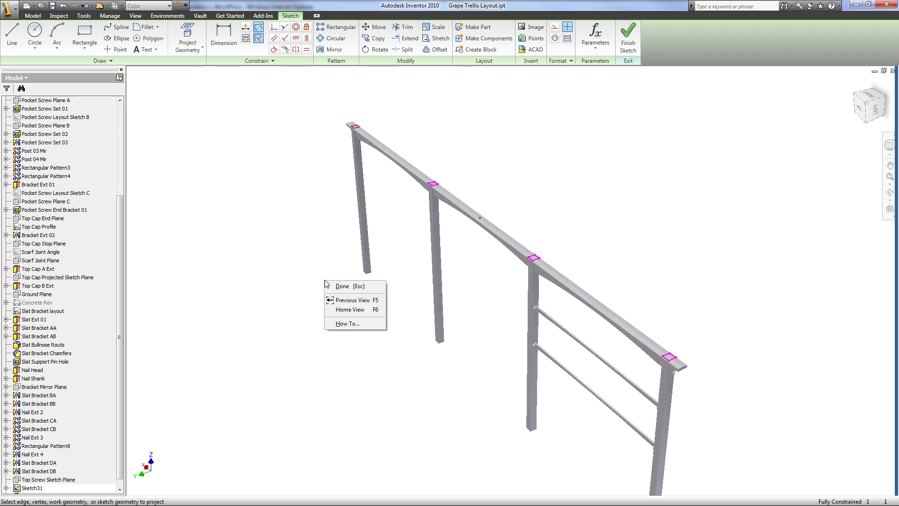
click(338, 286)
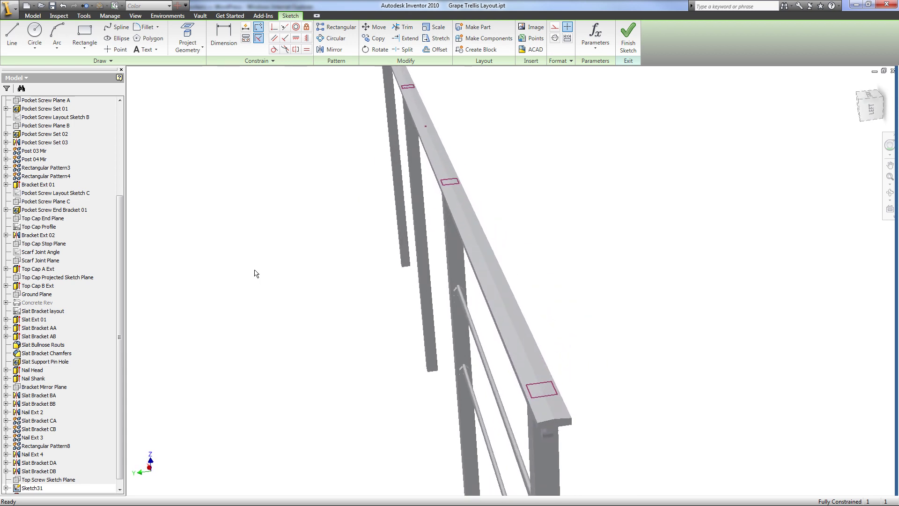
Check the projected post outlines along the top cap and finish the sketch.
key(F5)
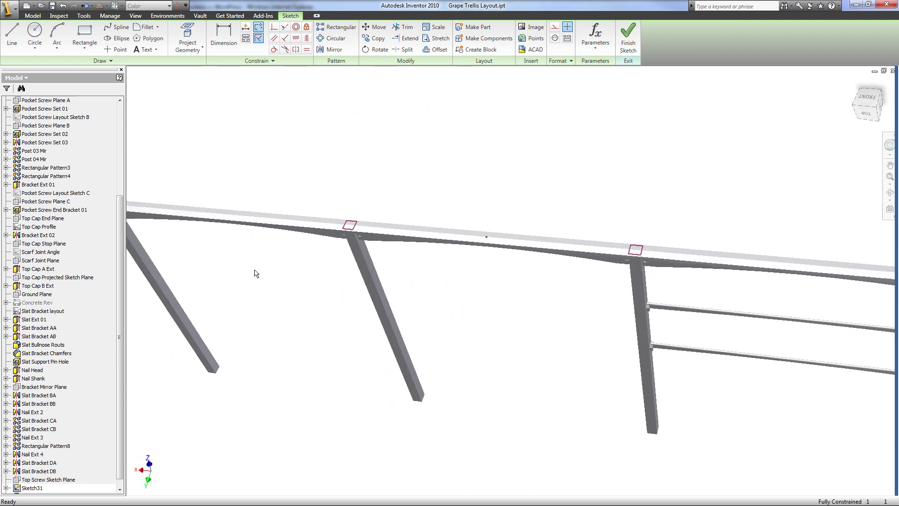
key(F5)
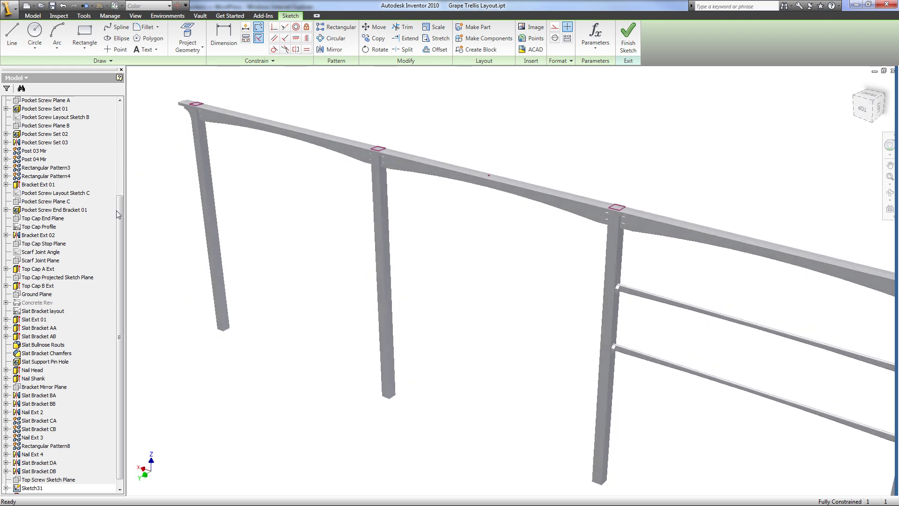
drag(120, 220, 114, 127)
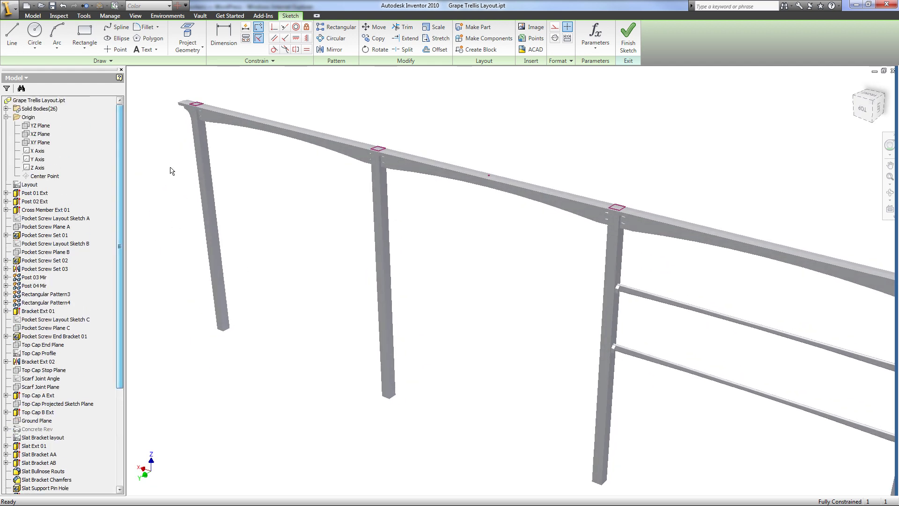
right_click(170, 166)
click(195, 182)
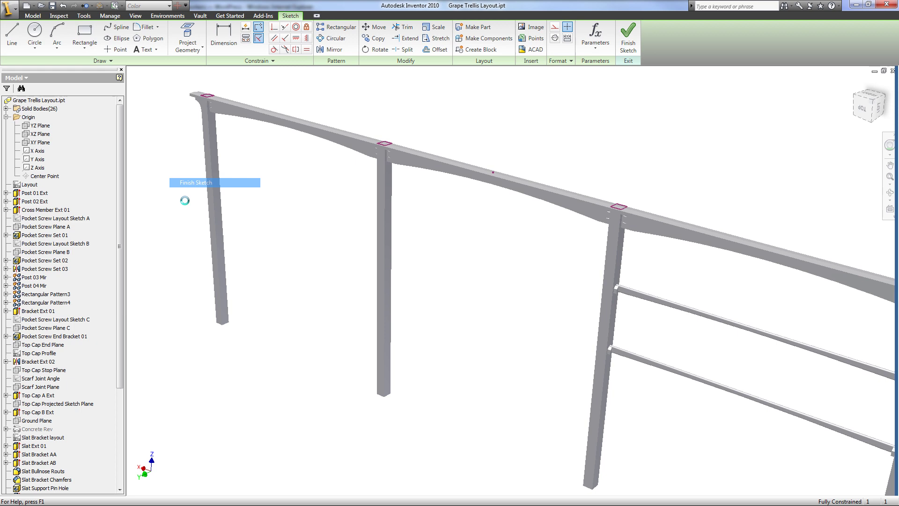
key(F5)
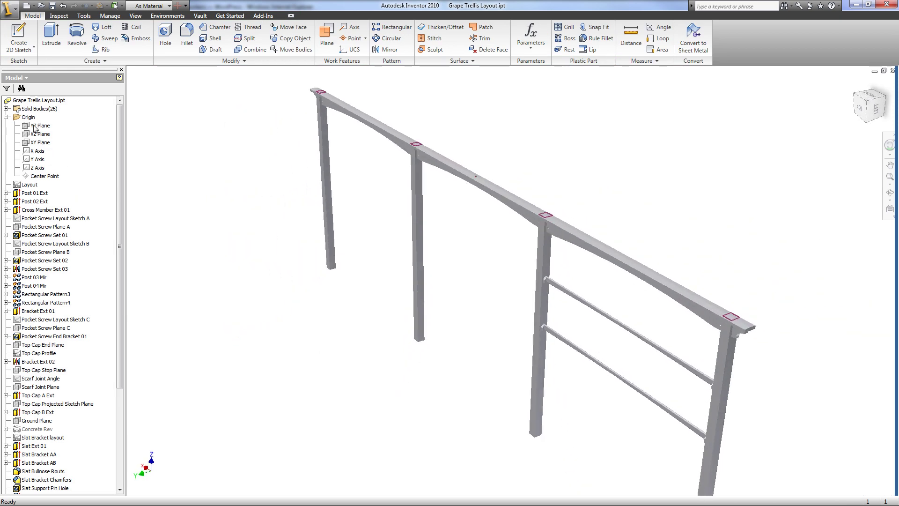
Expand the Solid Bodies list and examine the part's bodies alongside the trellis model.
click(6, 109)
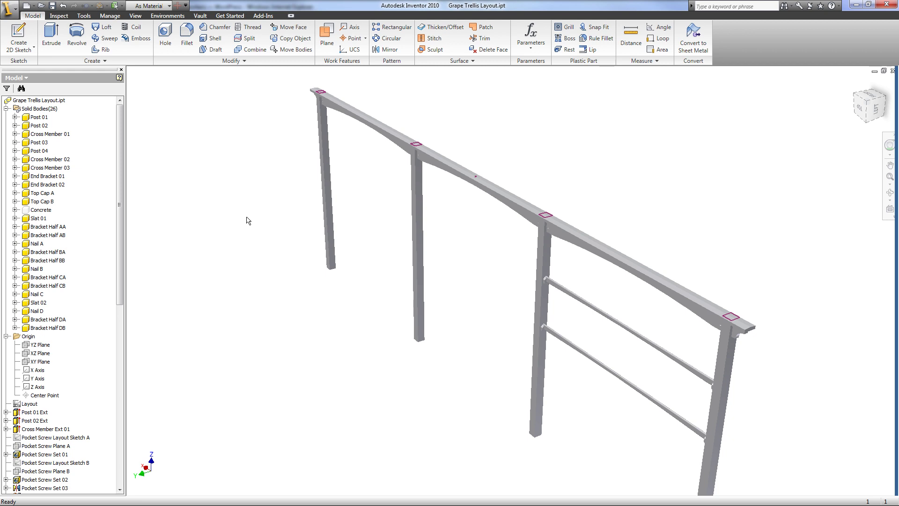
key(F5)
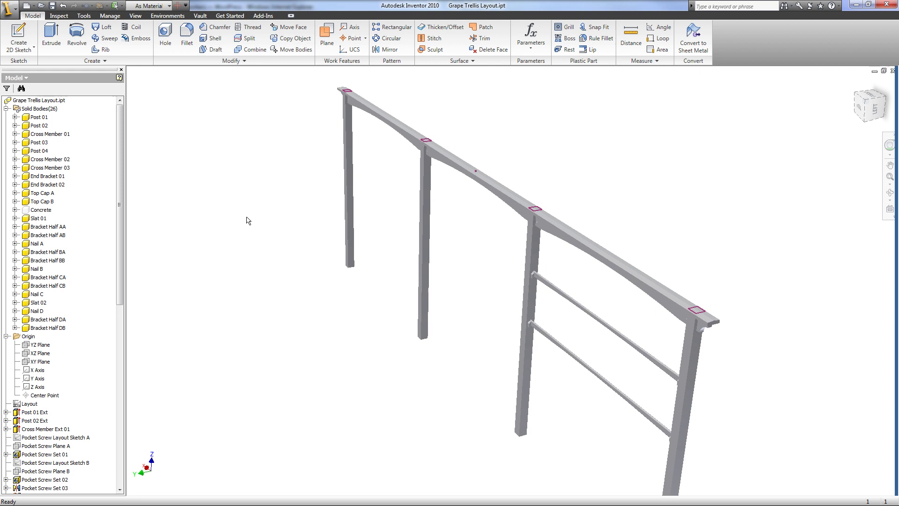
key(F5)
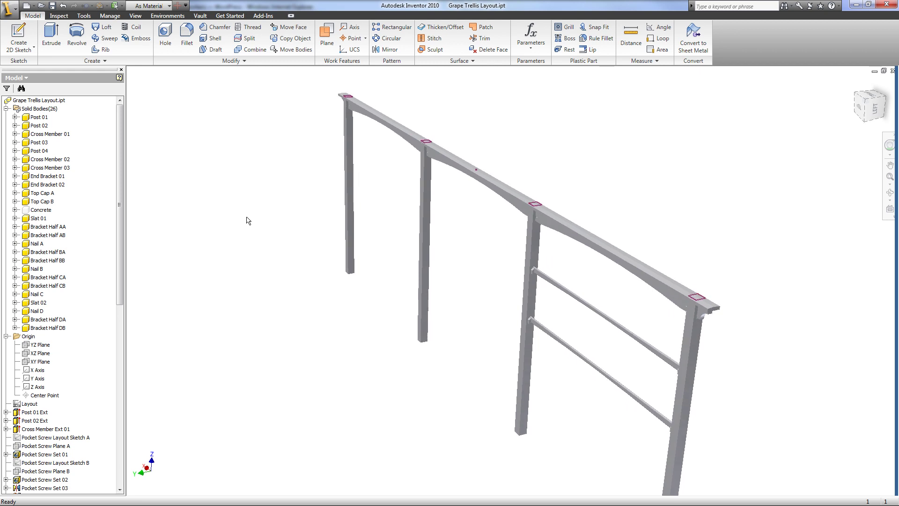
key(F5)
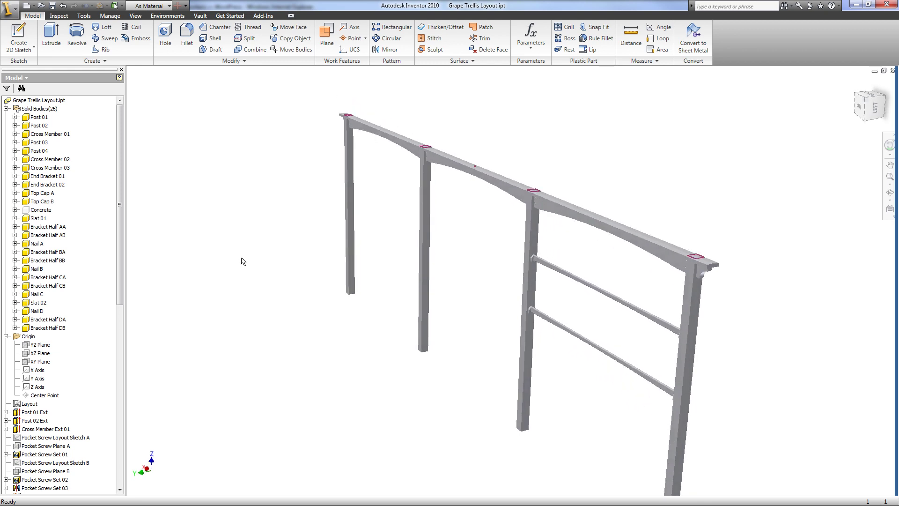